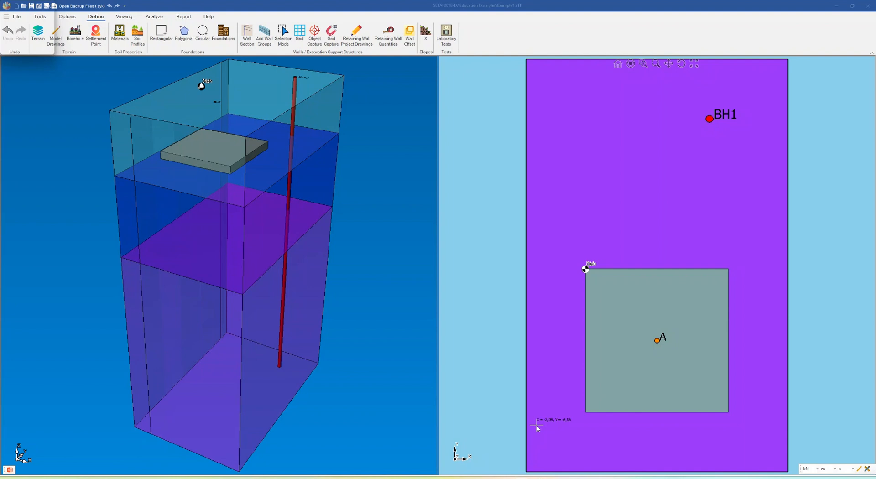
- Add a second borehole near the lower-left corner of the plan at about X -1.69 m, Y -7.42 m
{"action": "left_click", "coordinate": [96, 18]}
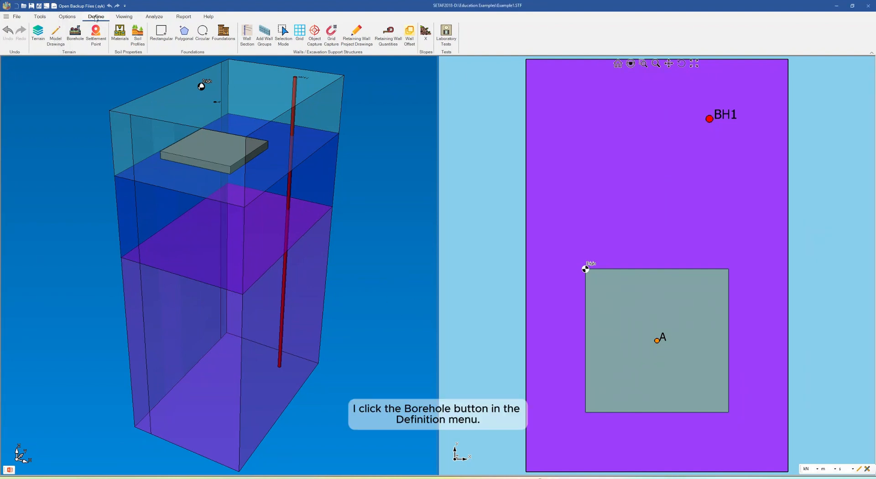
{"action": "left_click", "coordinate": [75, 37]}
{"action": "left_click_drag", "start_coordinate": [93, 74], "coordinate": [536, 148]}
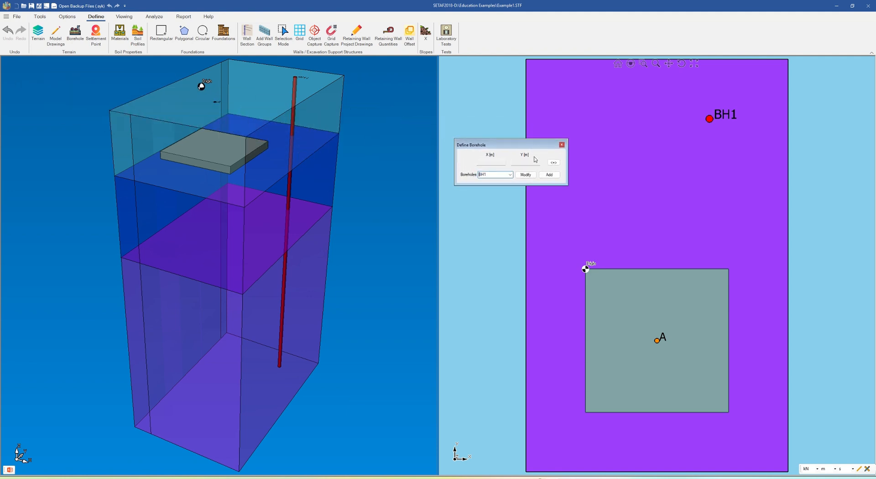
{"action": "left_click", "coordinate": [553, 162]}
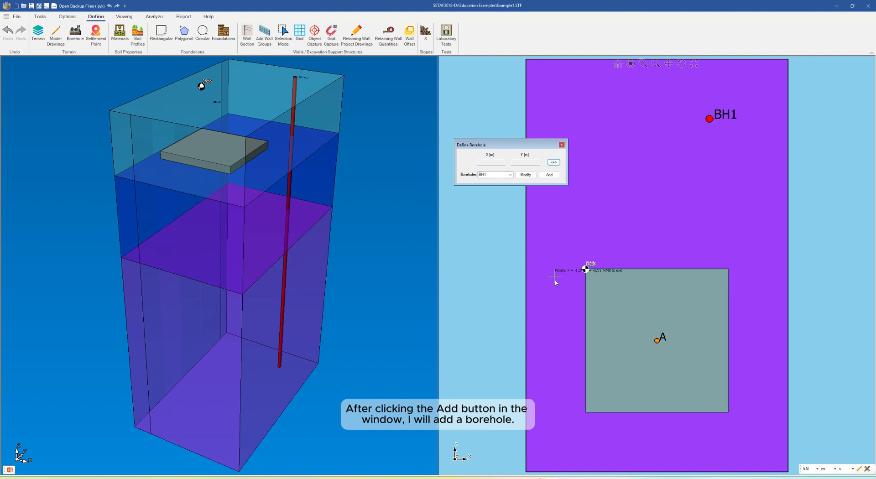
{"action": "left_click", "coordinate": [546, 448]}
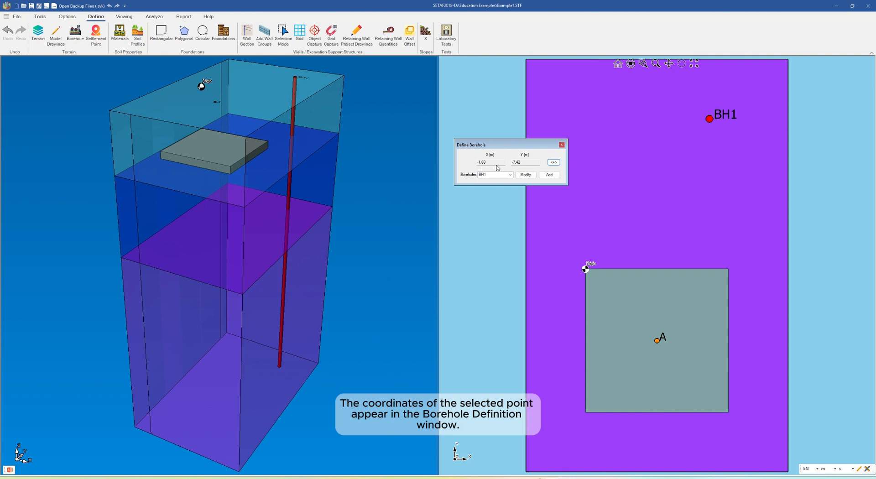
{"action": "left_click", "coordinate": [548, 174]}
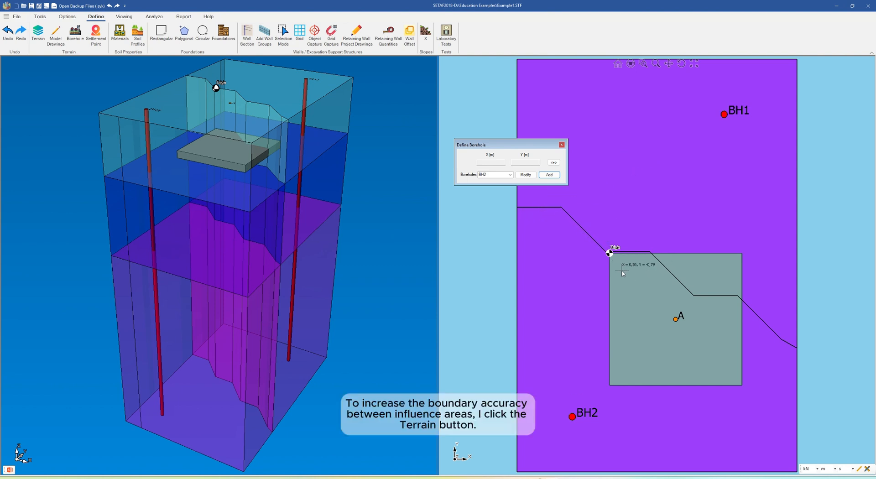
- Recreate the terrain with point spacing and grid spacing both set to 0.3 m, and close the terrain definition
{"action": "left_click", "coordinate": [38, 35]}
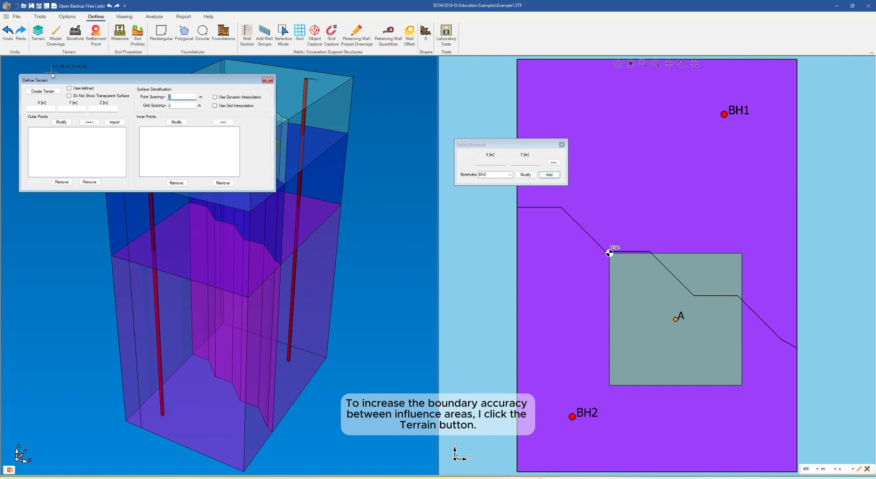
{"action": "left_click_drag", "start_coordinate": [78, 85], "coordinate": [416, 197]}
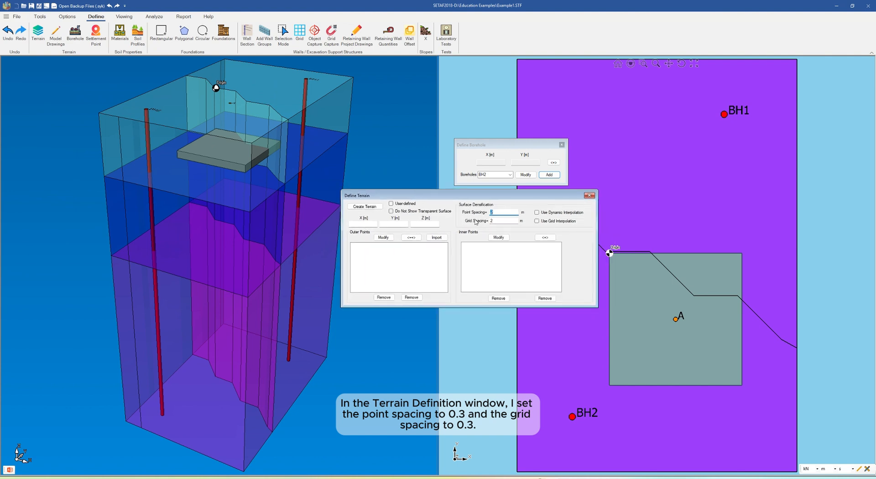
{"action": "left_click", "coordinate": [492, 212]}
{"action": "key", "text": "BackSpace"}
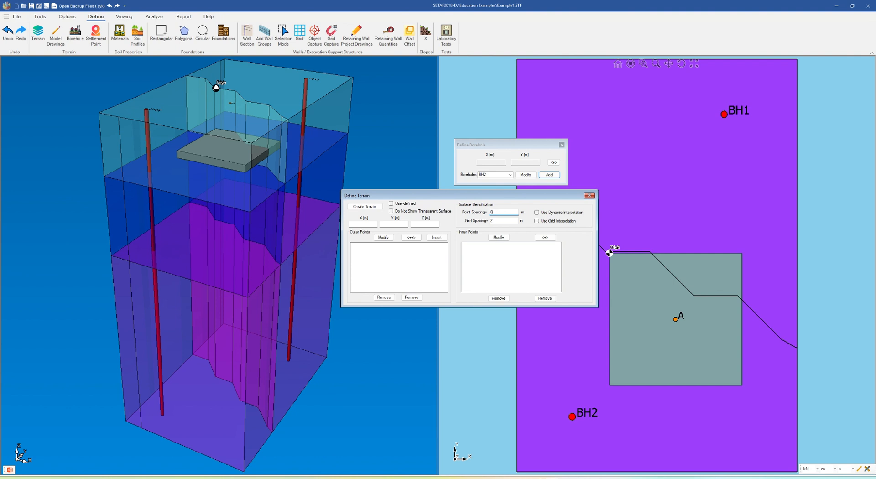
{"action": "left_click", "coordinate": [497, 220]}
{"action": "left_click", "coordinate": [365, 207]}
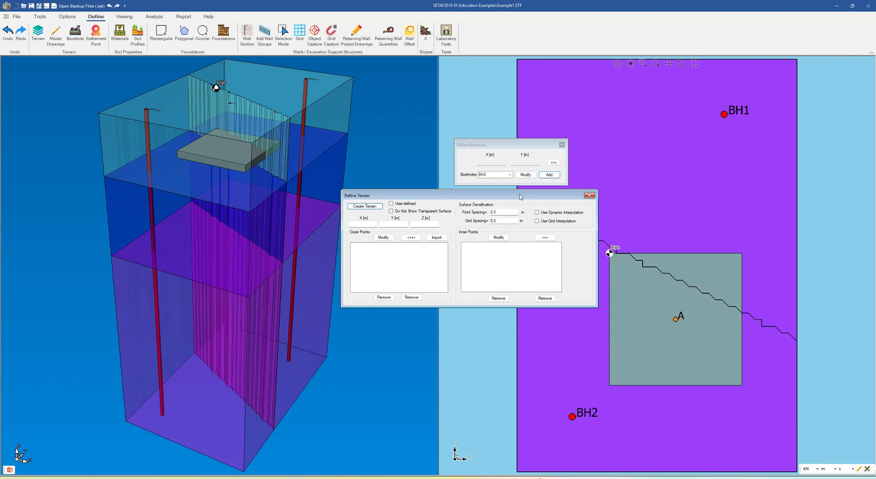
{"action": "left_click_drag", "start_coordinate": [520, 196], "coordinate": [422, 218]}
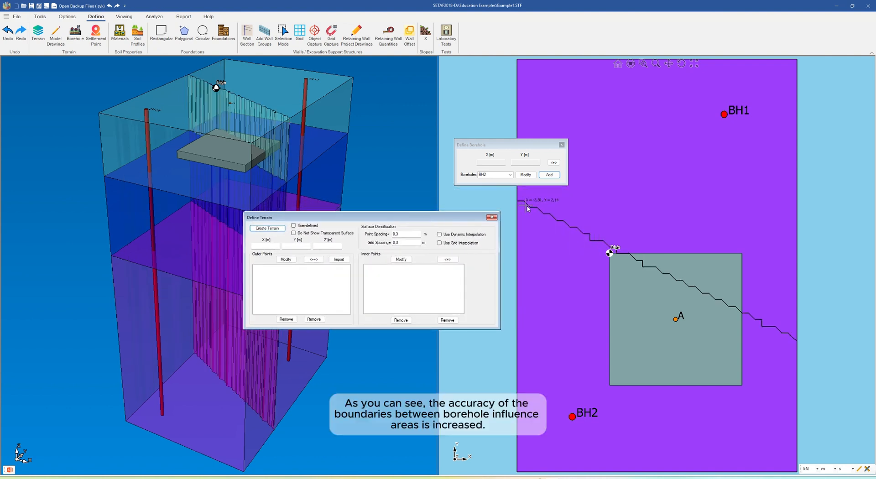
{"action": "left_click_drag", "start_coordinate": [532, 145], "coordinate": [466, 123]}
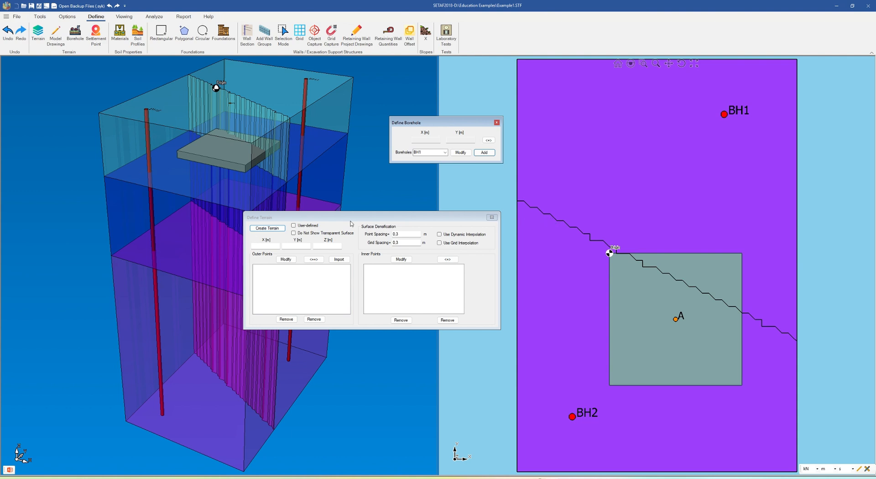
{"action": "left_click", "coordinate": [335, 219]}
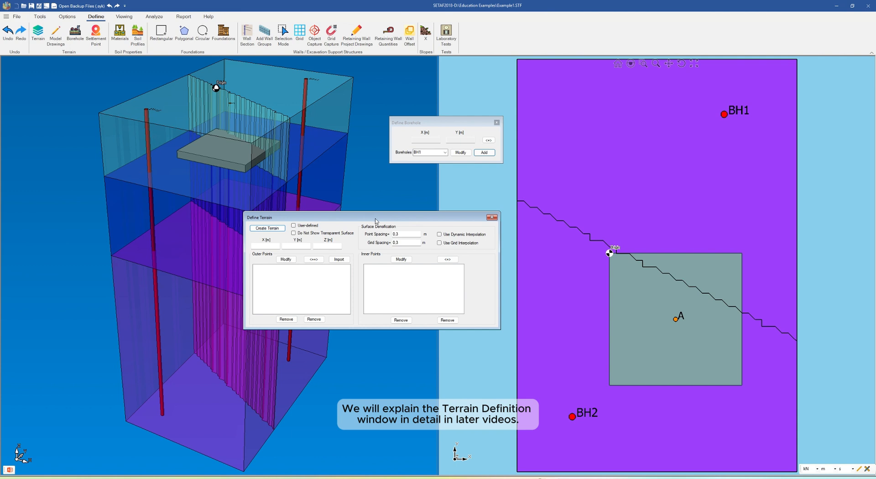
{"action": "left_click", "coordinate": [492, 218]}
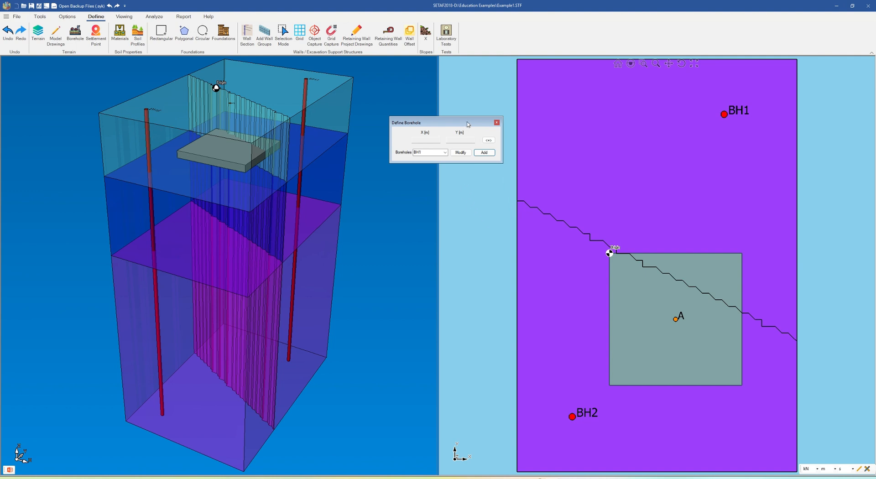
- Move borehole BH2 to a picked point further toward the plan's lower-left, at about X -3.22 m, Y -8.83 m
{"action": "left_click_drag", "start_coordinate": [468, 124], "coordinate": [521, 105]}
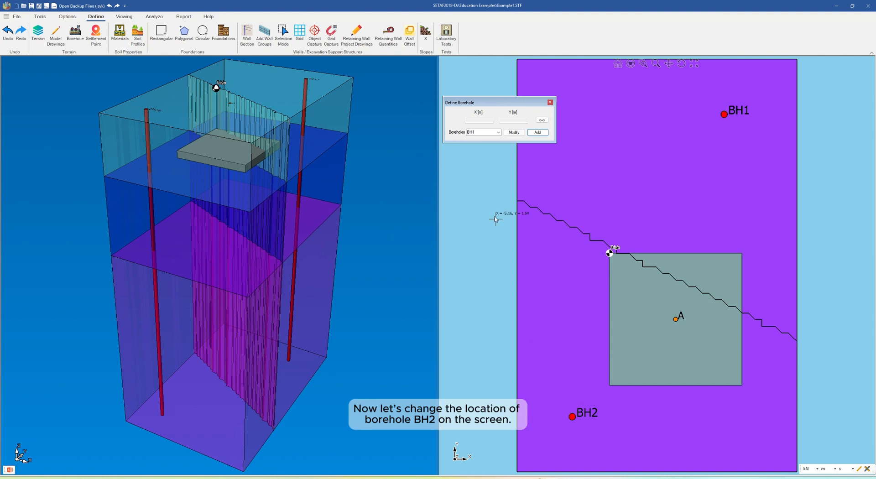
{"action": "left_click", "coordinate": [499, 132]}
{"action": "left_click", "coordinate": [476, 142]}
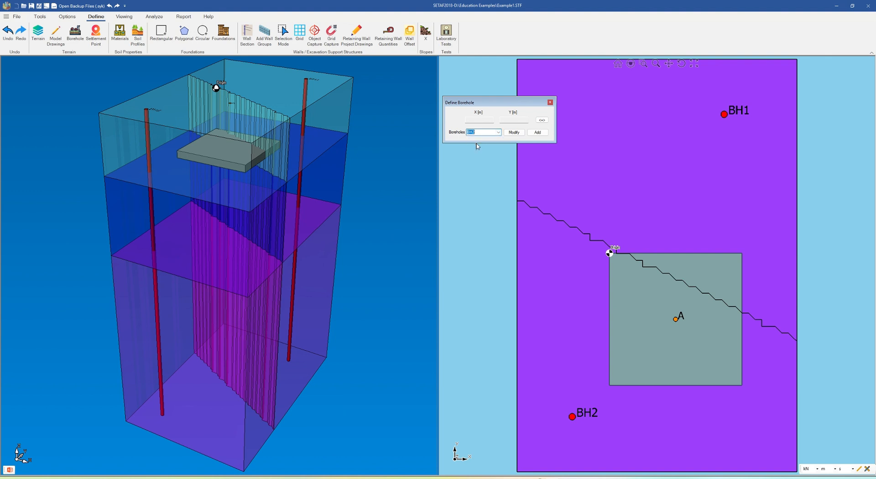
{"action": "left_click", "coordinate": [498, 134]}
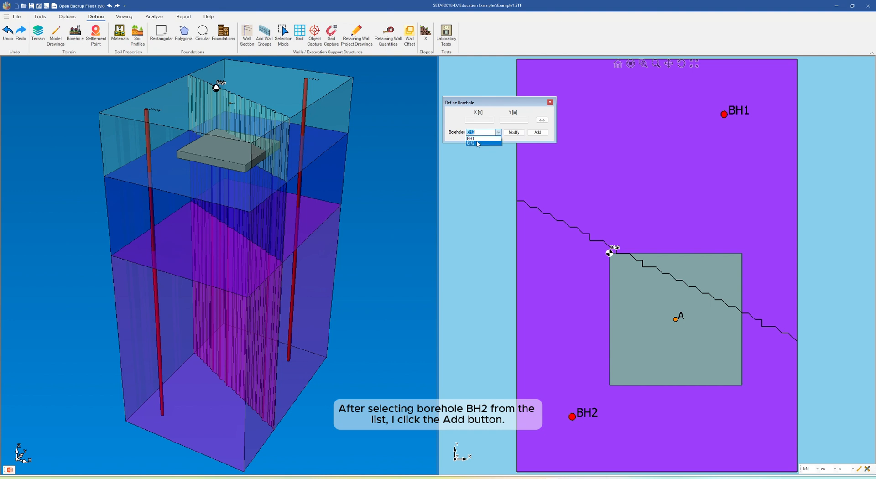
{"action": "left_click", "coordinate": [477, 143]}
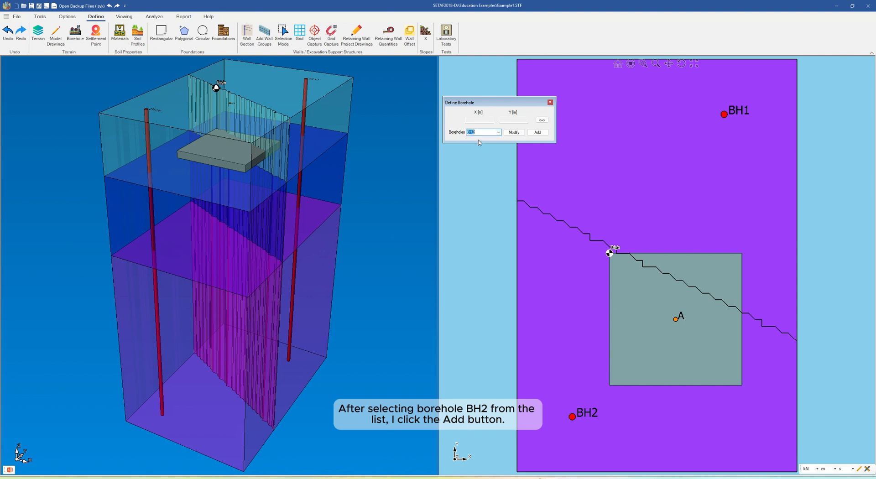
{"action": "left_click", "coordinate": [542, 121]}
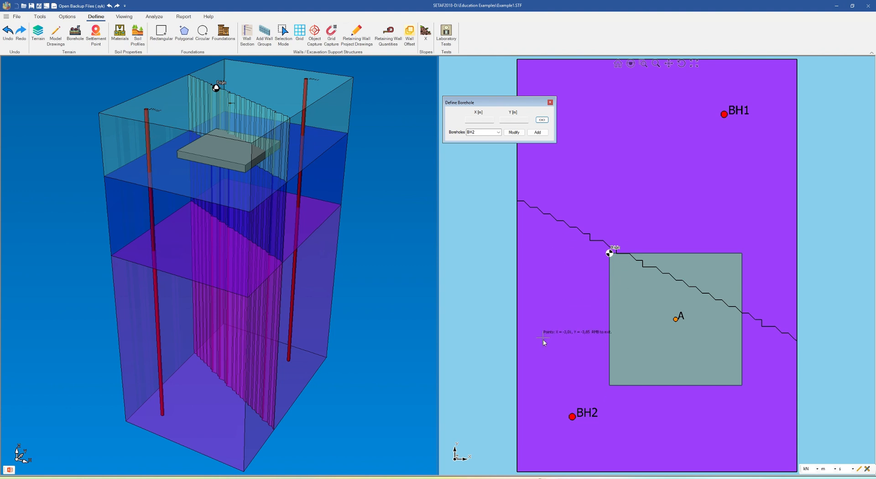
{"action": "left_click", "coordinate": [538, 447]}
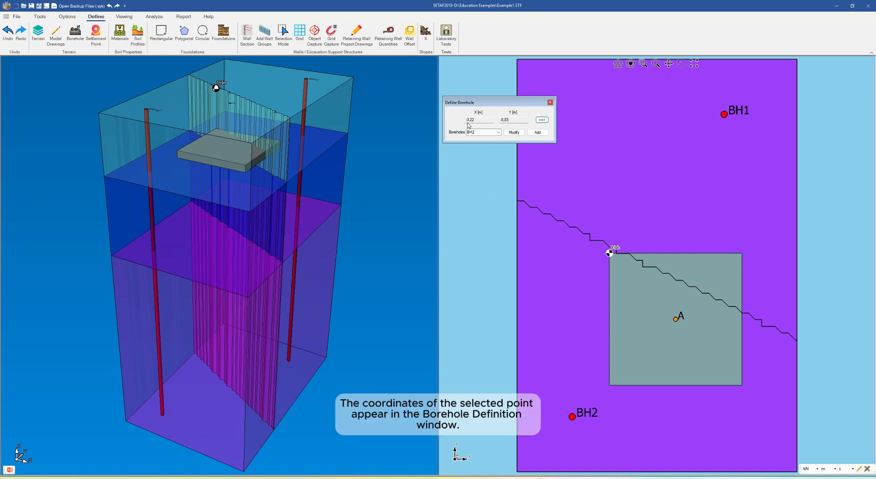
{"action": "left_click", "coordinate": [513, 133]}
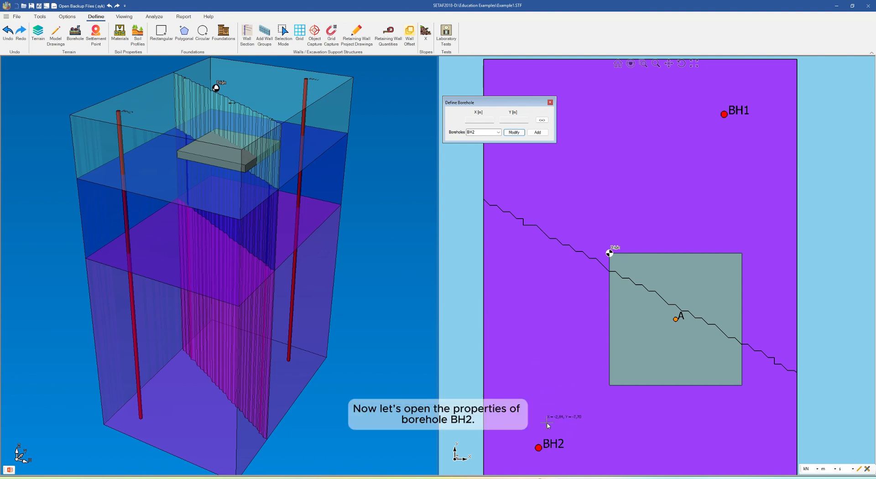
- Open the properties of borehole BH2 and set the SM layer's top level to -4 m
{"action": "left_click", "coordinate": [282, 36]}
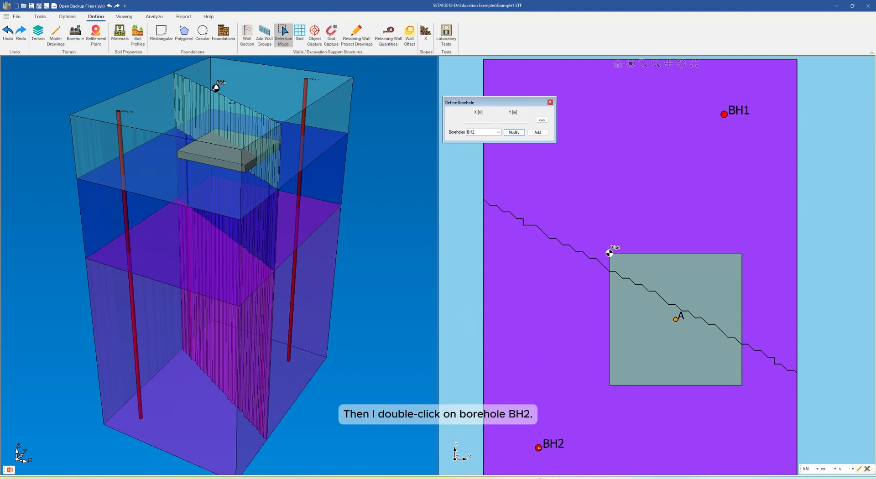
{"action": "double_click", "coordinate": [538, 448]}
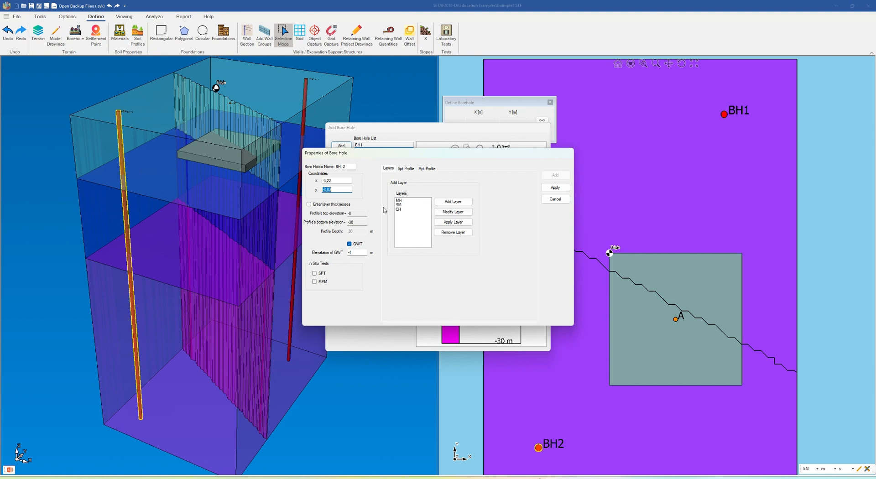
{"action": "double_click", "coordinate": [399, 207]}
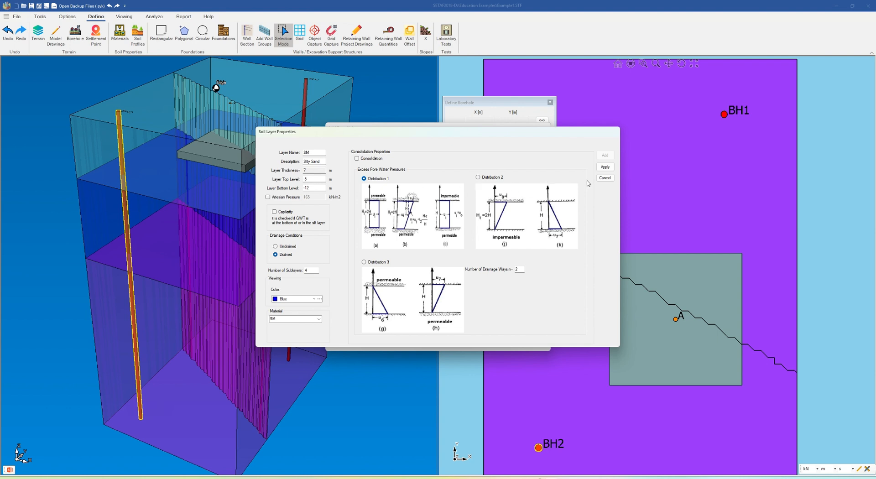
{"action": "left_click", "coordinate": [318, 180]}
{"action": "left_click", "coordinate": [604, 167]}
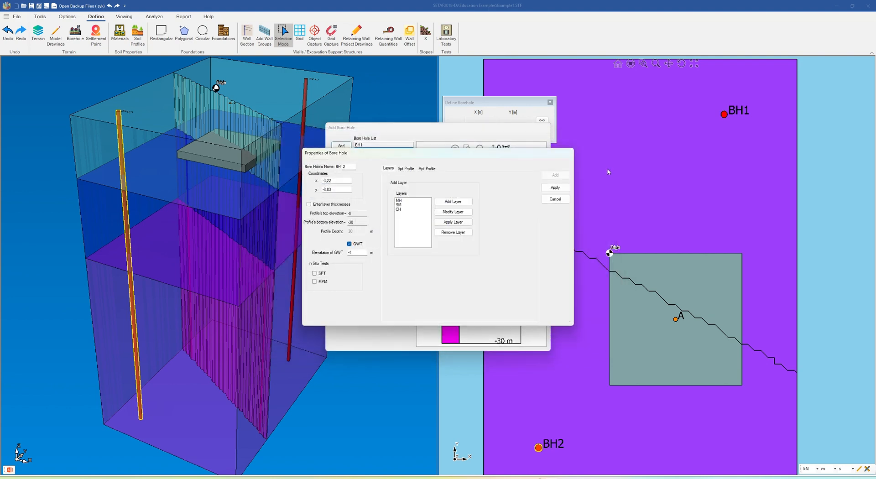
- Set the bottom level of BH2's MH layer to -4 m
{"action": "double_click", "coordinate": [400, 201]}
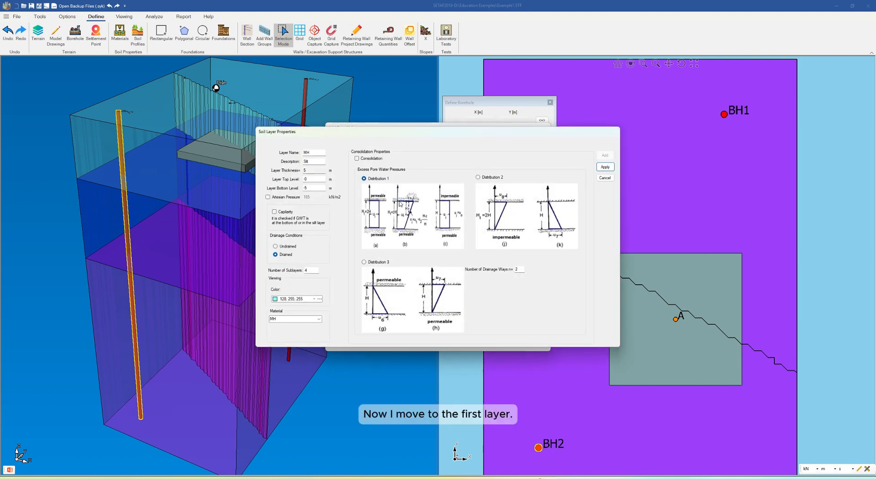
{"action": "left_click", "coordinate": [315, 188]}
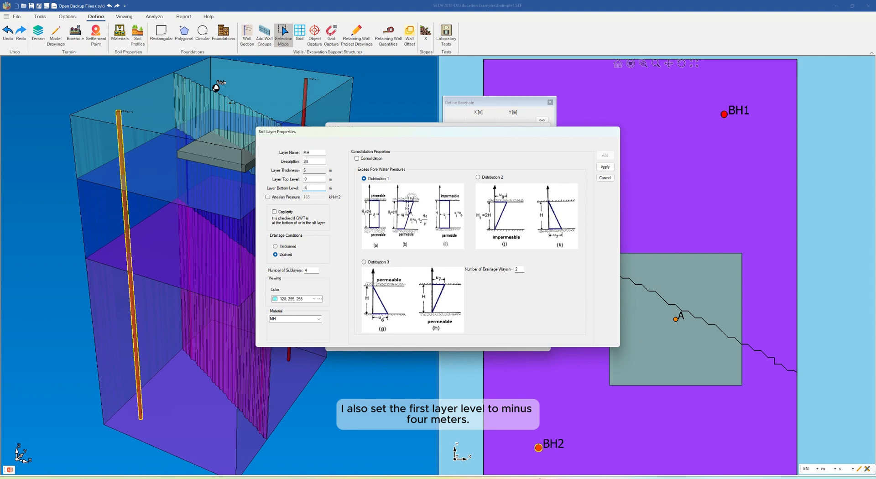
{"action": "left_click", "coordinate": [605, 167]}
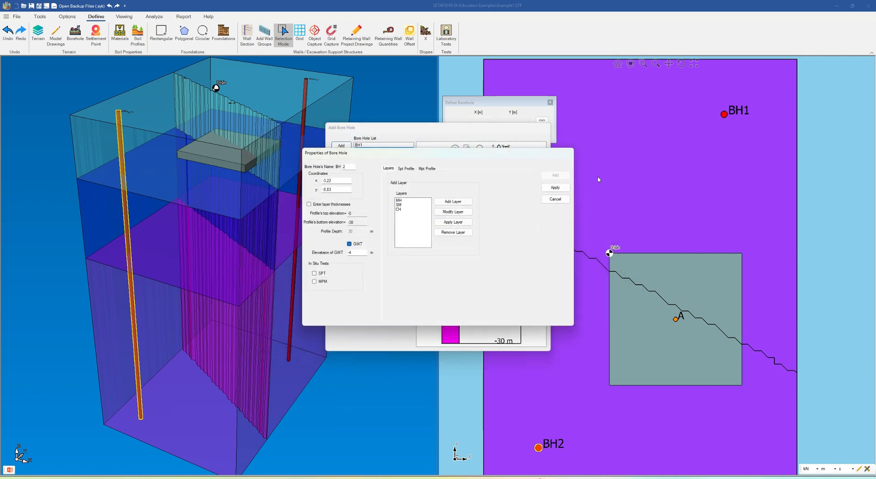
- Apply the edited properties of BH2, select it in the bore hole list and apply the changes to the model
{"action": "left_click", "coordinate": [555, 189]}
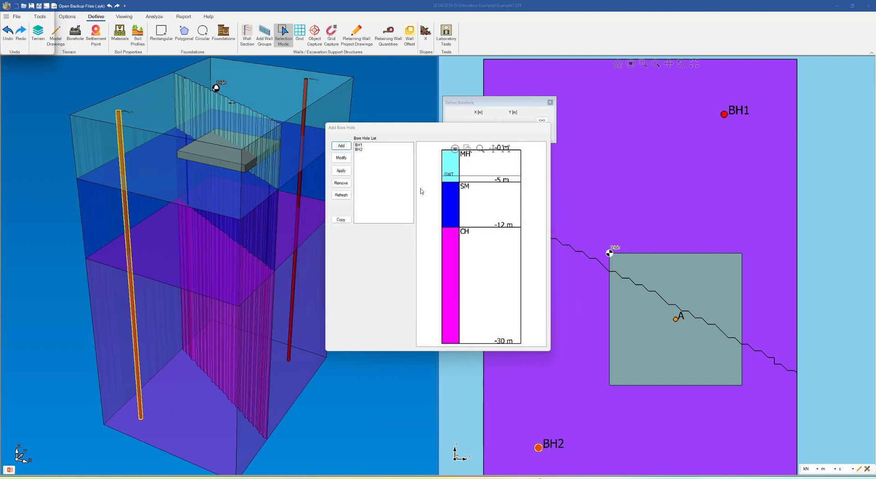
{"action": "left_click", "coordinate": [357, 149]}
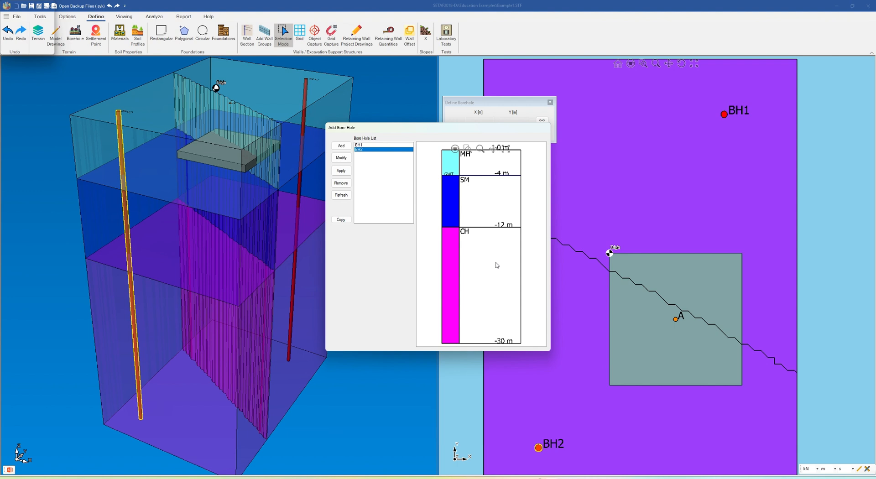
{"action": "left_click", "coordinate": [340, 171]}
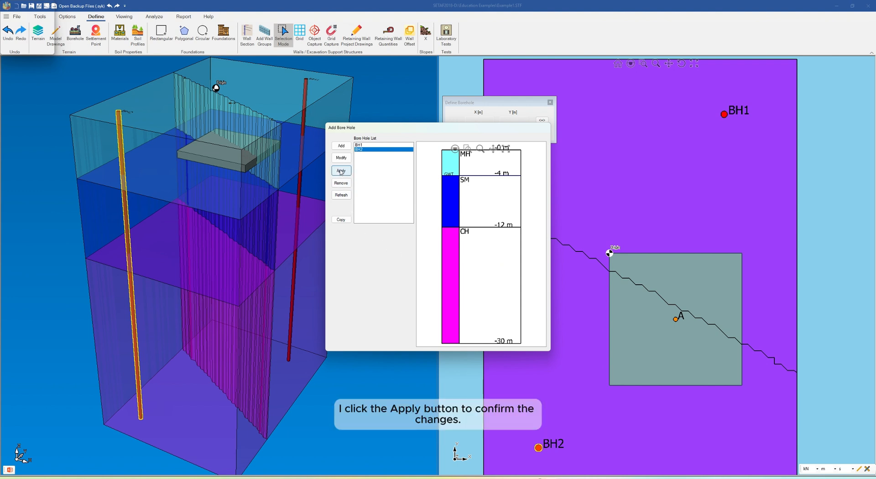
{"action": "left_click", "coordinate": [341, 171]}
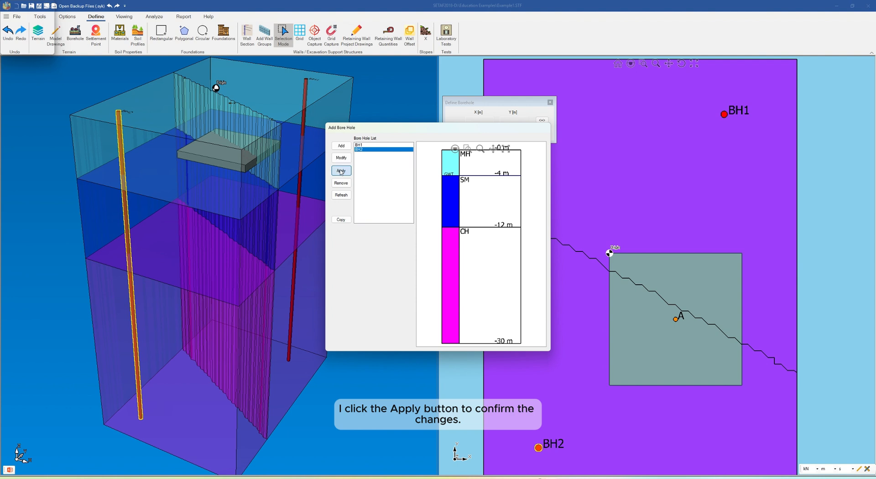